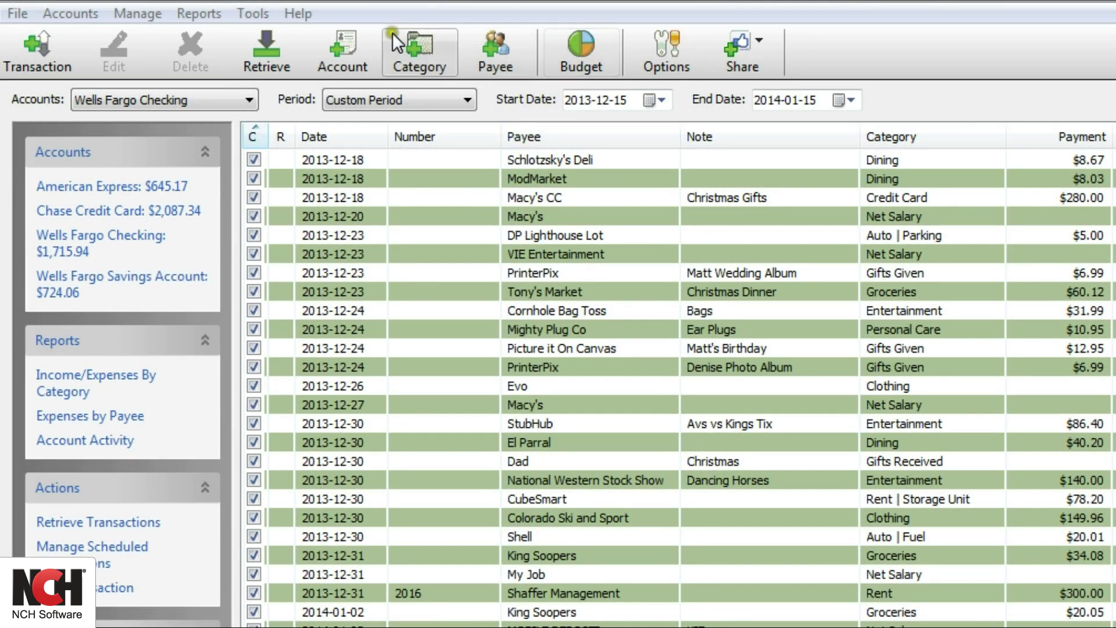
Show the saved budgets list from the Manage menu; it holds only Monthly Budget.
{"action": "left_click", "coordinate": [133, 12]}
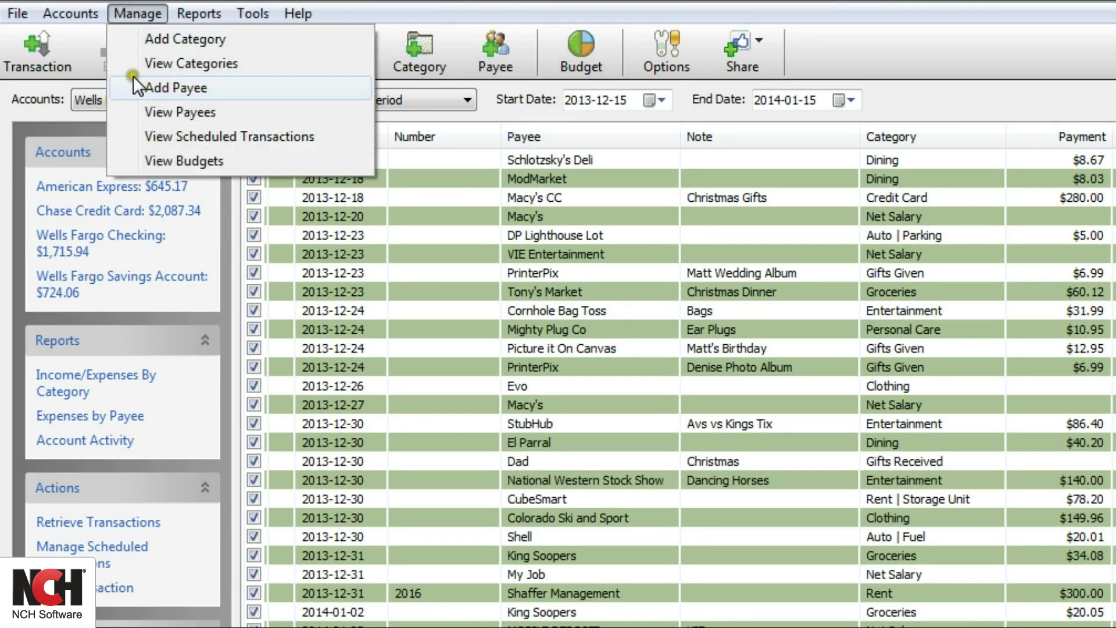
{"action": "left_click", "coordinate": [159, 162]}
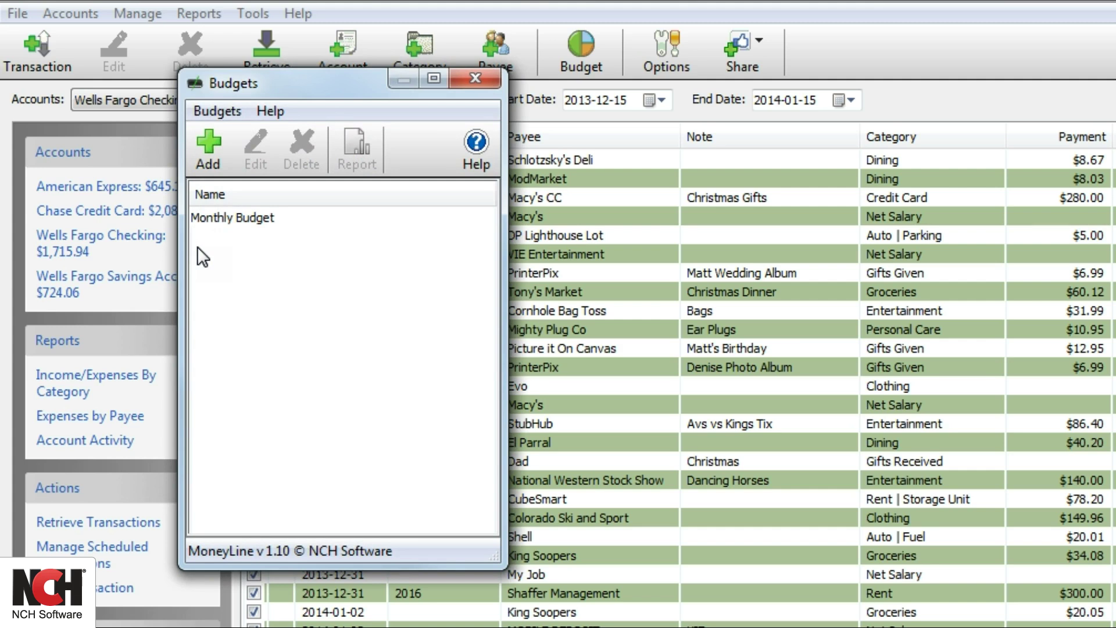
Add a budget named 'My Budget' that includes only the Wells Fargo Checking account.
{"action": "left_click", "coordinate": [208, 149]}
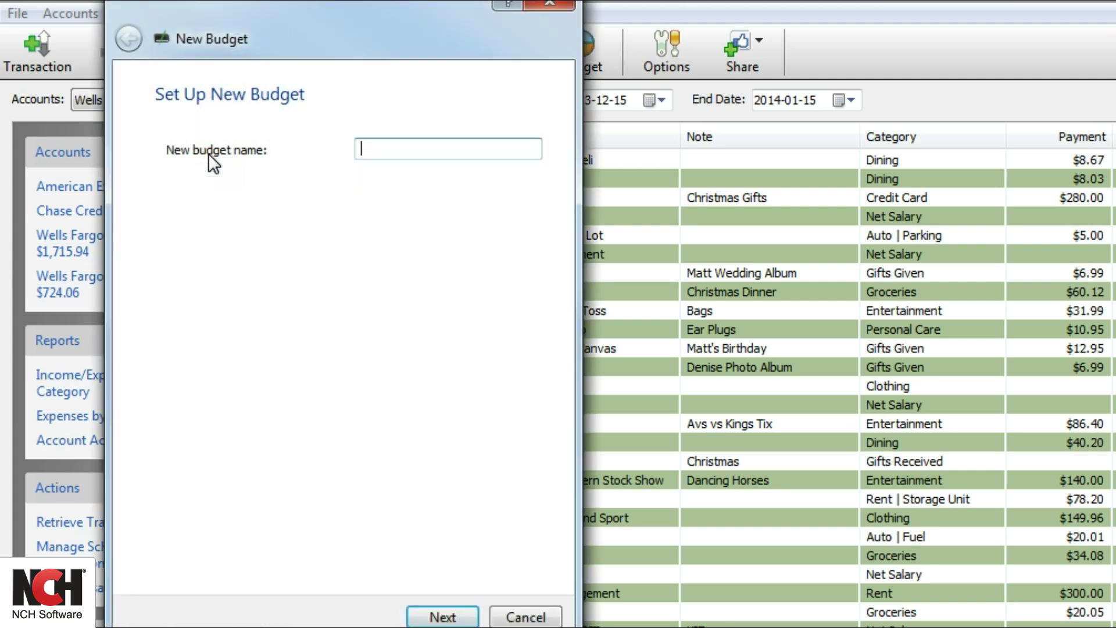
{"action": "type", "text": "My Budget"}
{"action": "left_click", "coordinate": [434, 616]}
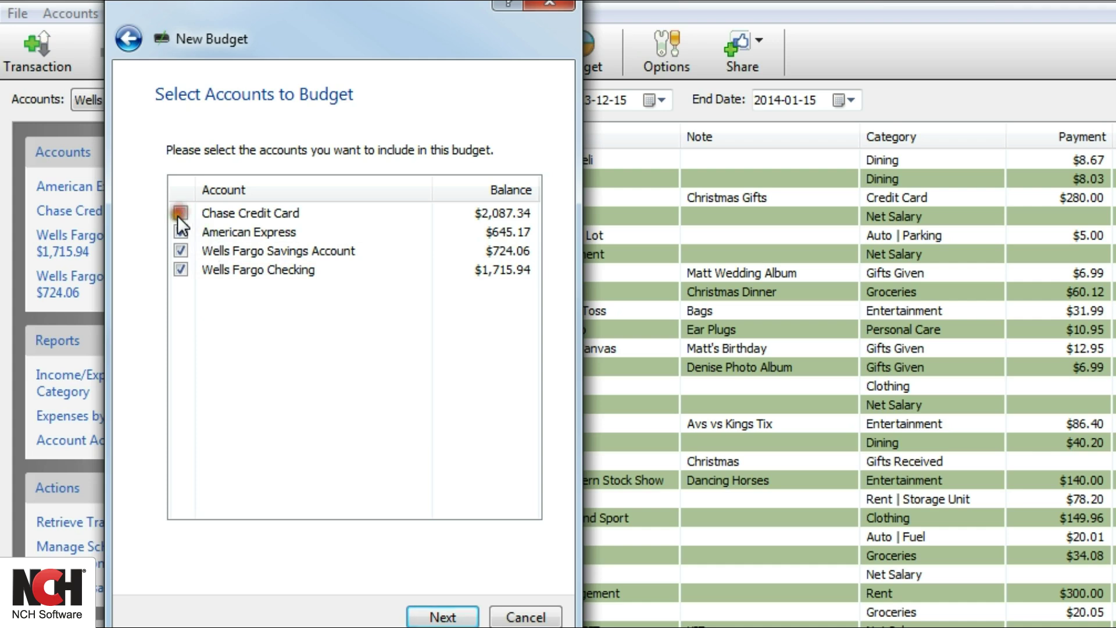
{"action": "left_click", "coordinate": [180, 232]}
{"action": "left_click", "coordinate": [180, 251]}
Enter monthly income of $4,000 for Net Salary and $500 for Other Job.
{"action": "left_click", "coordinate": [440, 617]}
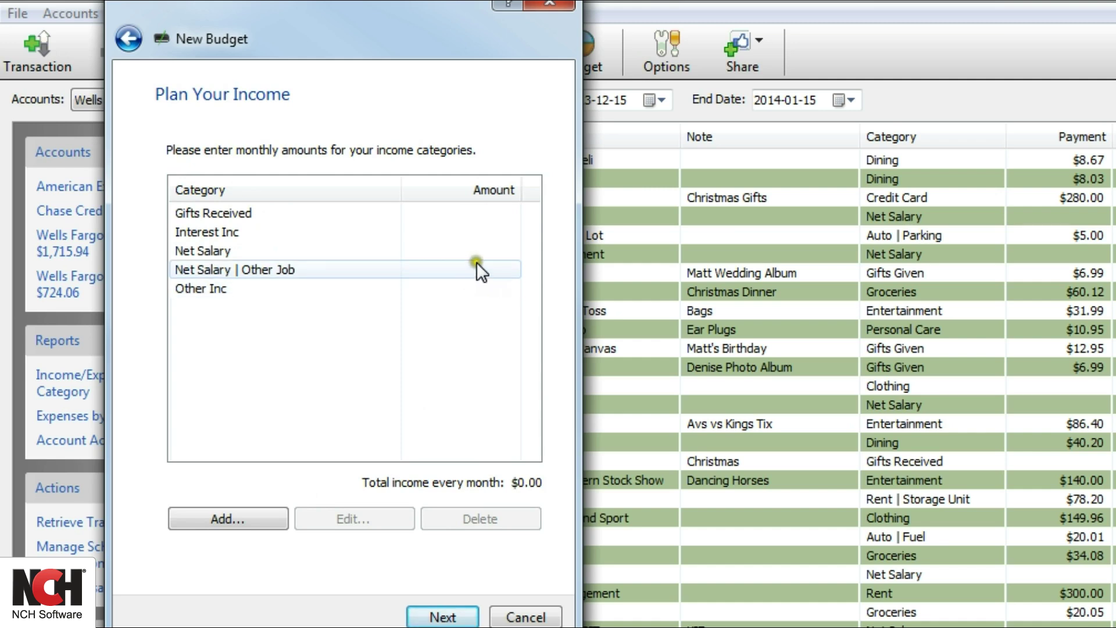
{"action": "left_click", "coordinate": [495, 256]}
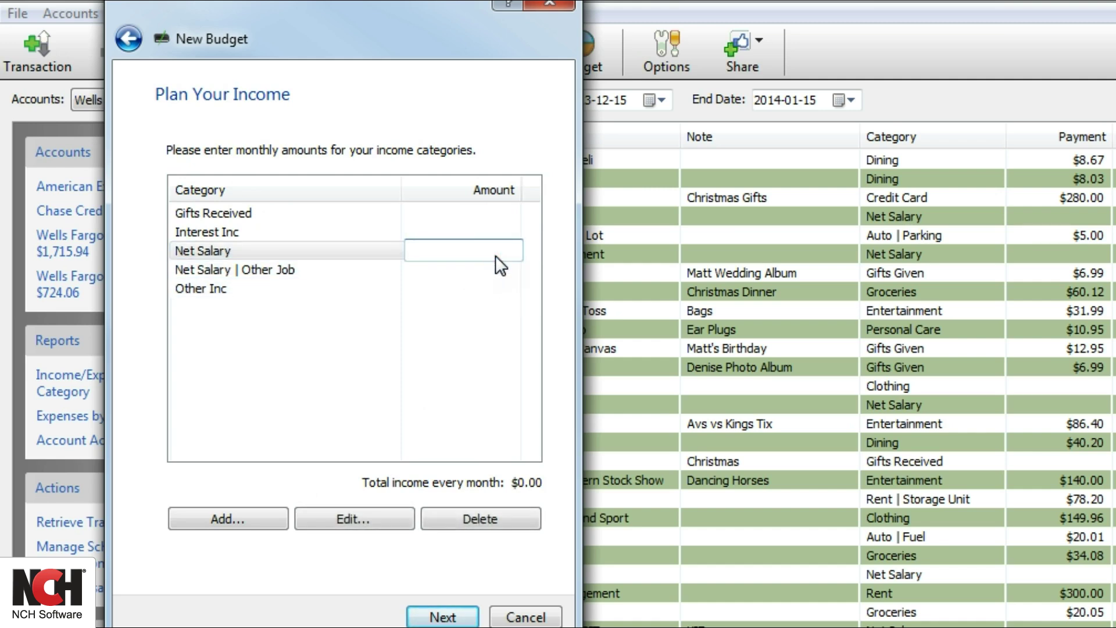
{"action": "type", "text": "4000"}
{"action": "key", "text": "Return"}
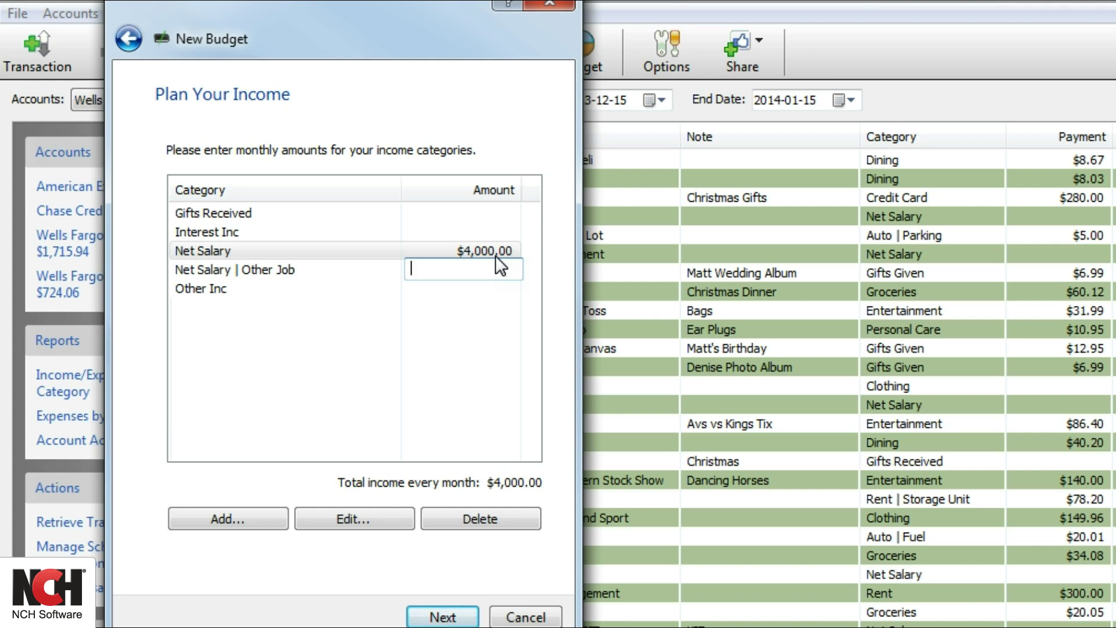
{"action": "type", "text": "500"}
{"action": "key", "text": "Return"}
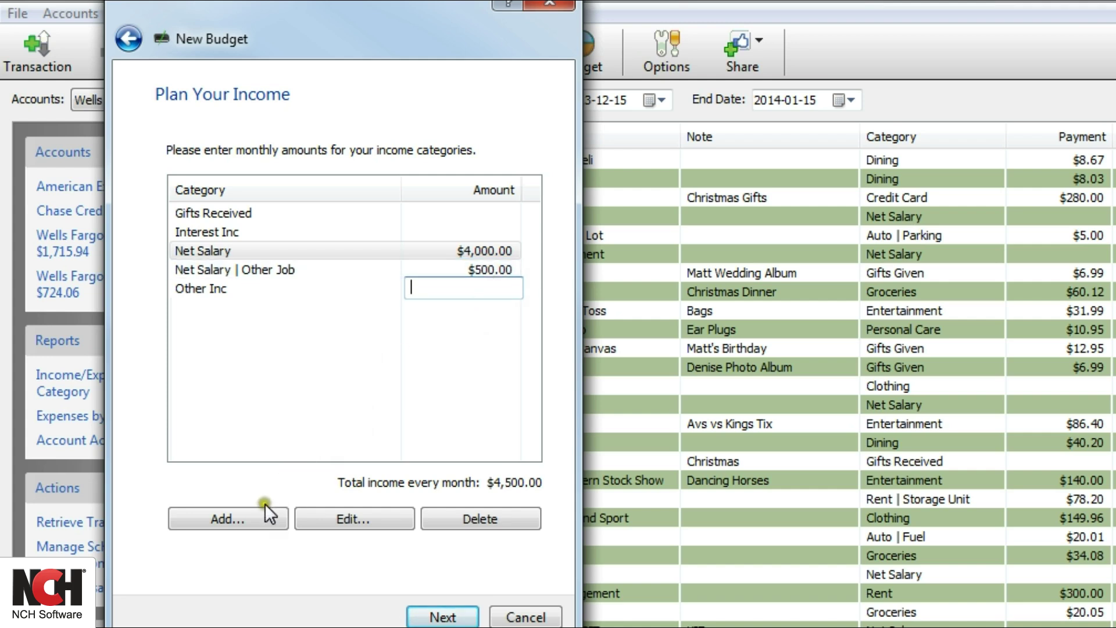
{"action": "left_click", "coordinate": [254, 518]}
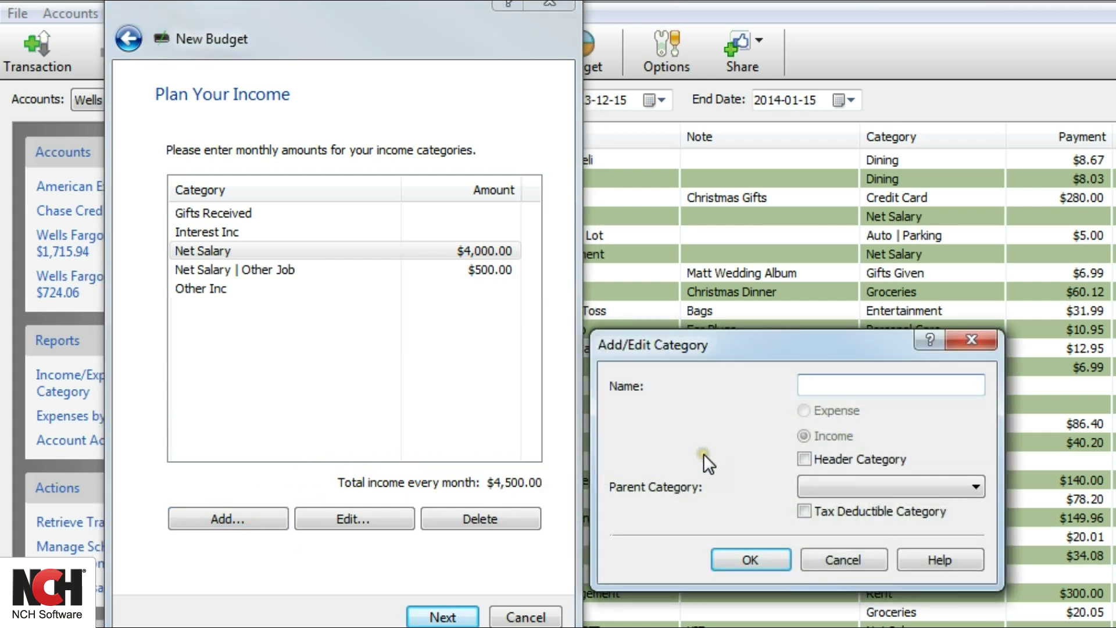
{"action": "type", "text": "Income"}
Create a new Income subcategory under the Other Inc parent category.
{"action": "left_click", "coordinate": [810, 460]}
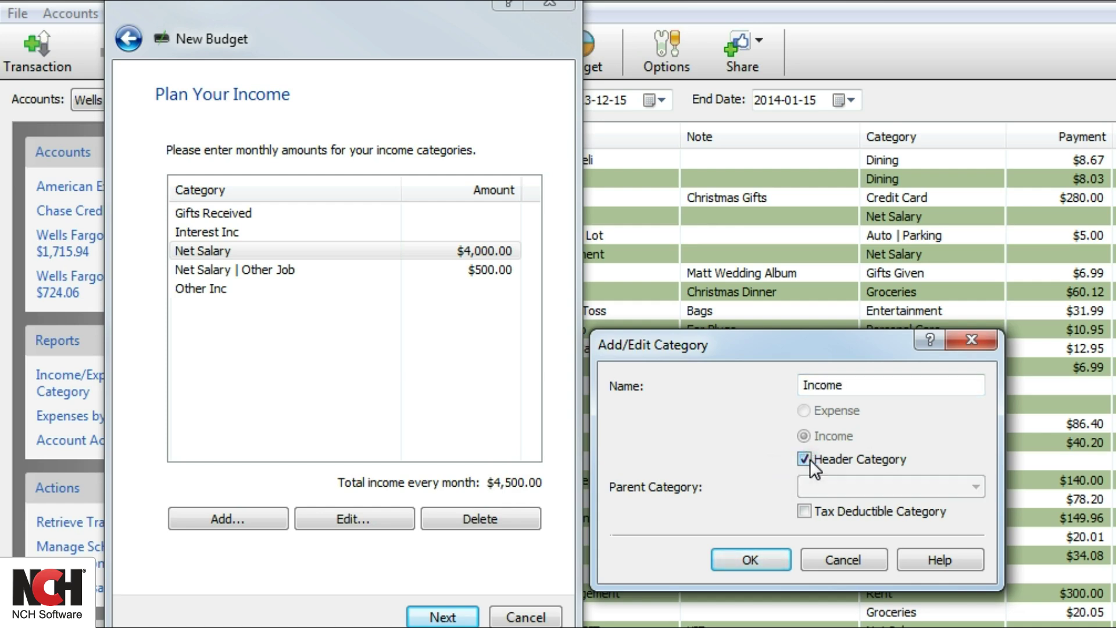
{"action": "left_click", "coordinate": [810, 459]}
{"action": "left_click", "coordinate": [951, 486]}
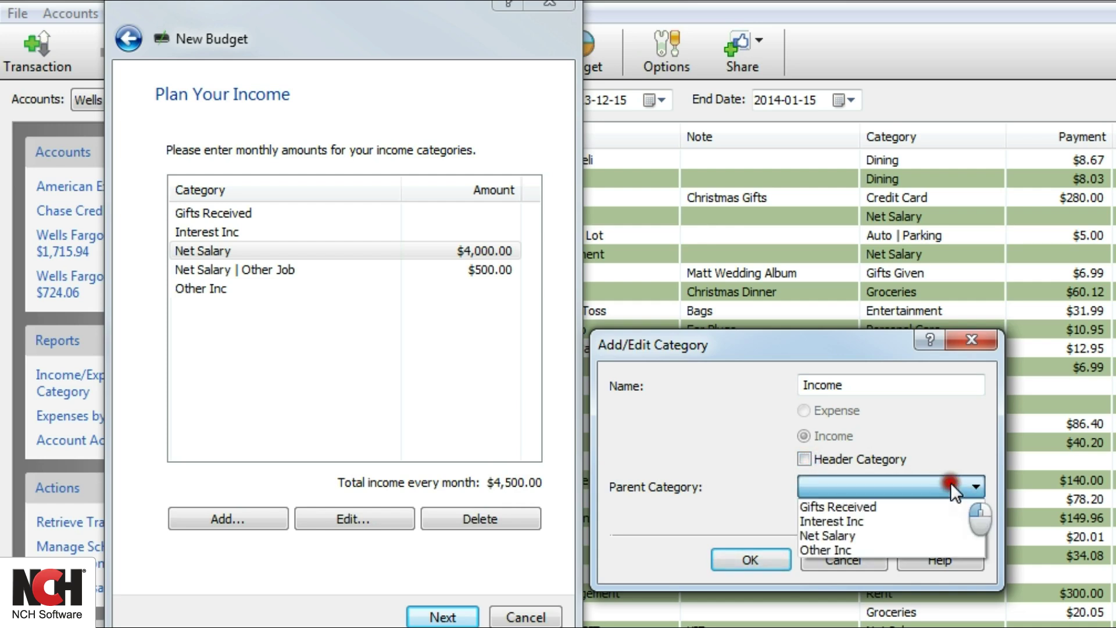
{"action": "left_click", "coordinate": [910, 549]}
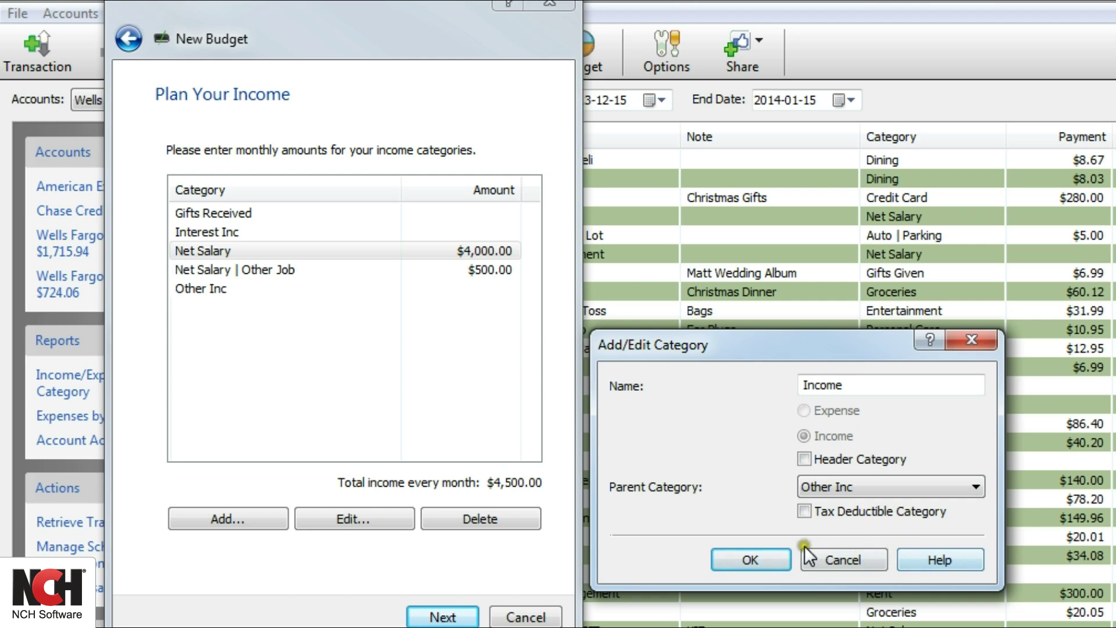
{"action": "left_click", "coordinate": [761, 559]}
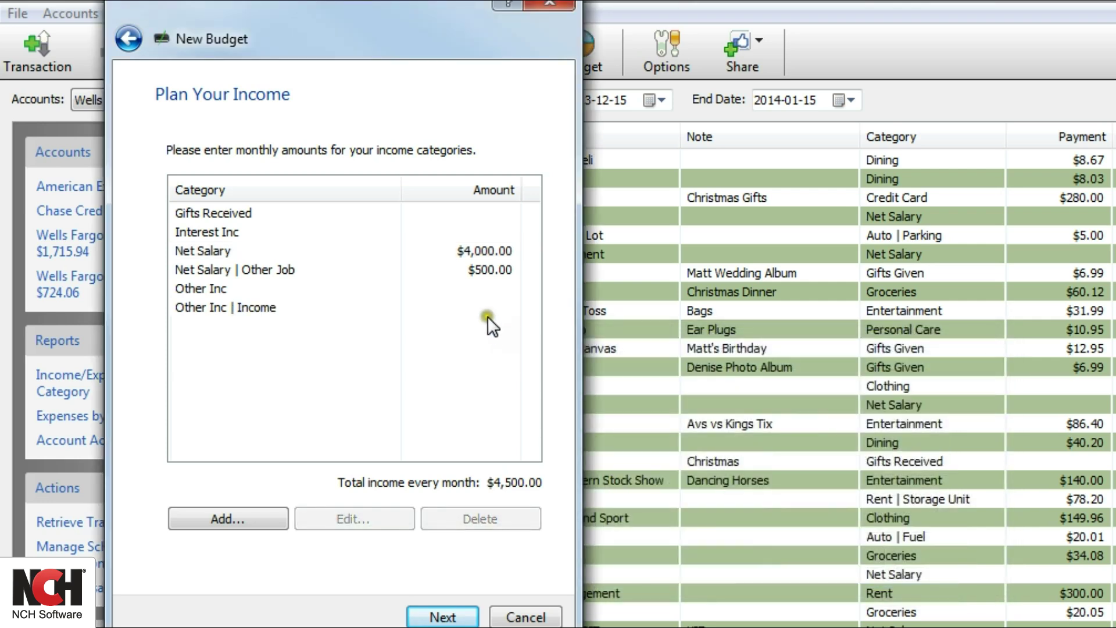
Give Other Inc | Income $20 a month, raising total monthly income to $4,520.
{"action": "left_click", "coordinate": [487, 310]}
{"action": "type", "text": "20"}
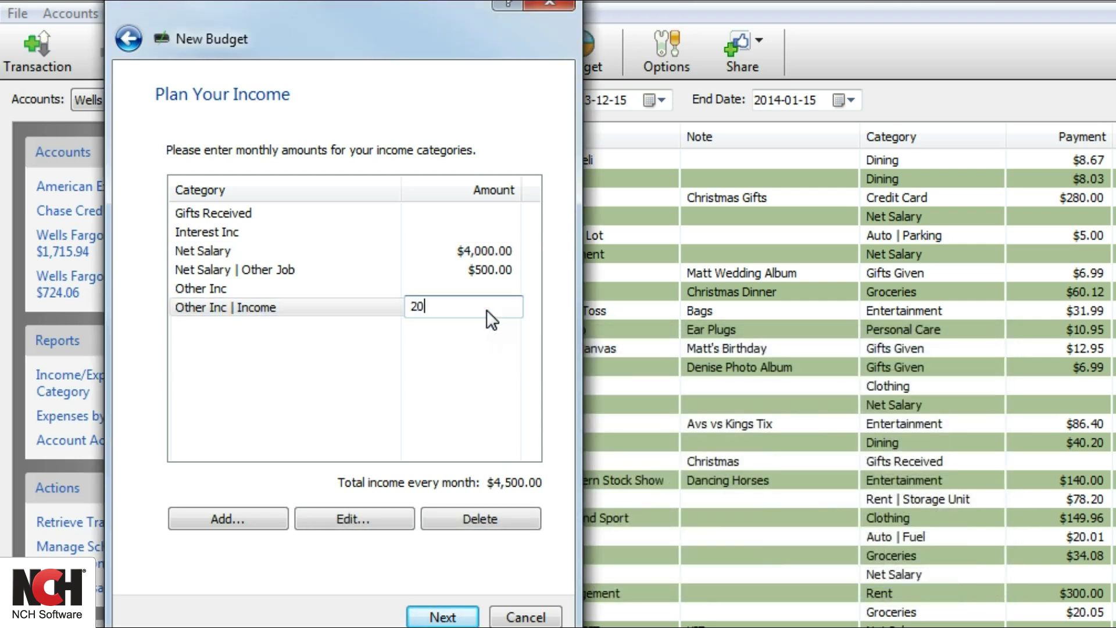
{"action": "left_click", "coordinate": [471, 331]}
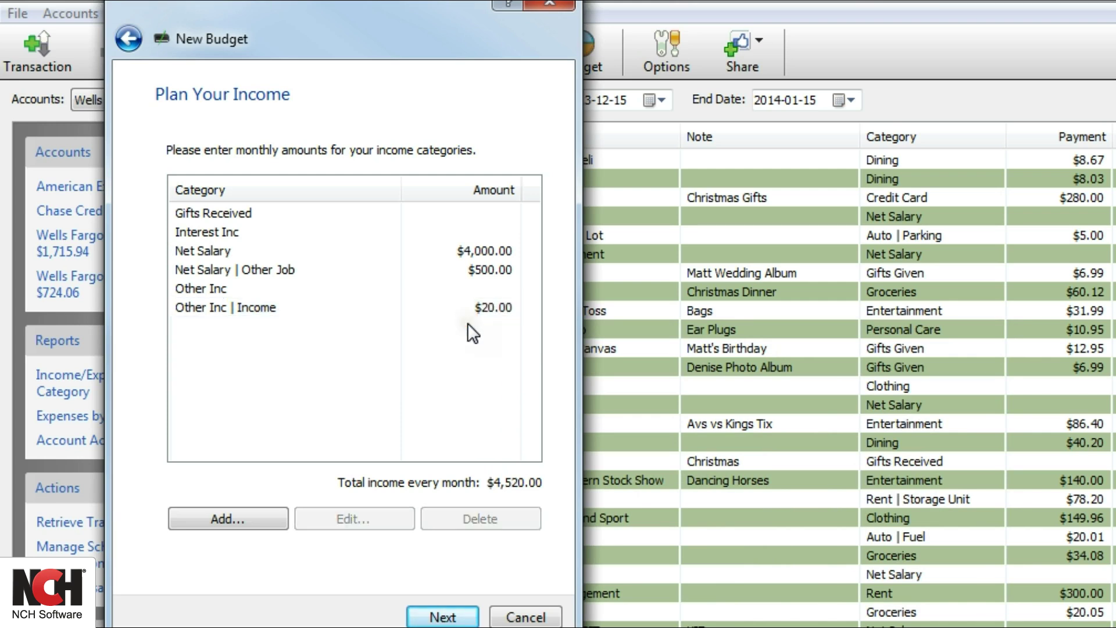
{"action": "left_click", "coordinate": [445, 618]}
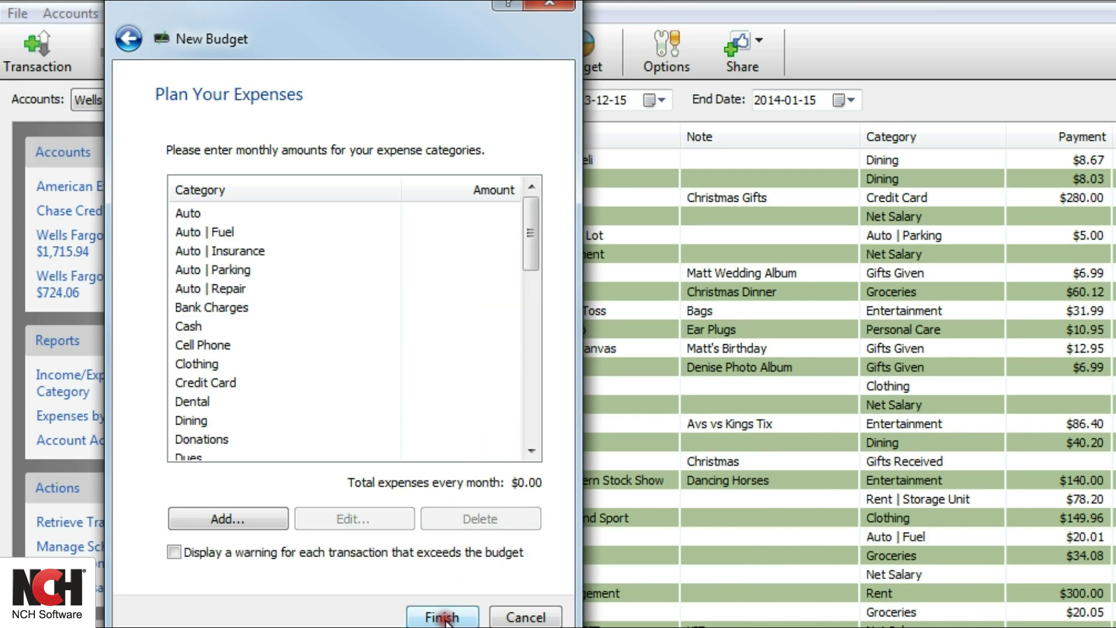
Enter Auto $300 and Auto | Fuel $100 expenses, bringing planned expenses to $460.
{"action": "left_click", "coordinate": [485, 212]}
{"action": "left_click", "coordinate": [486, 212]}
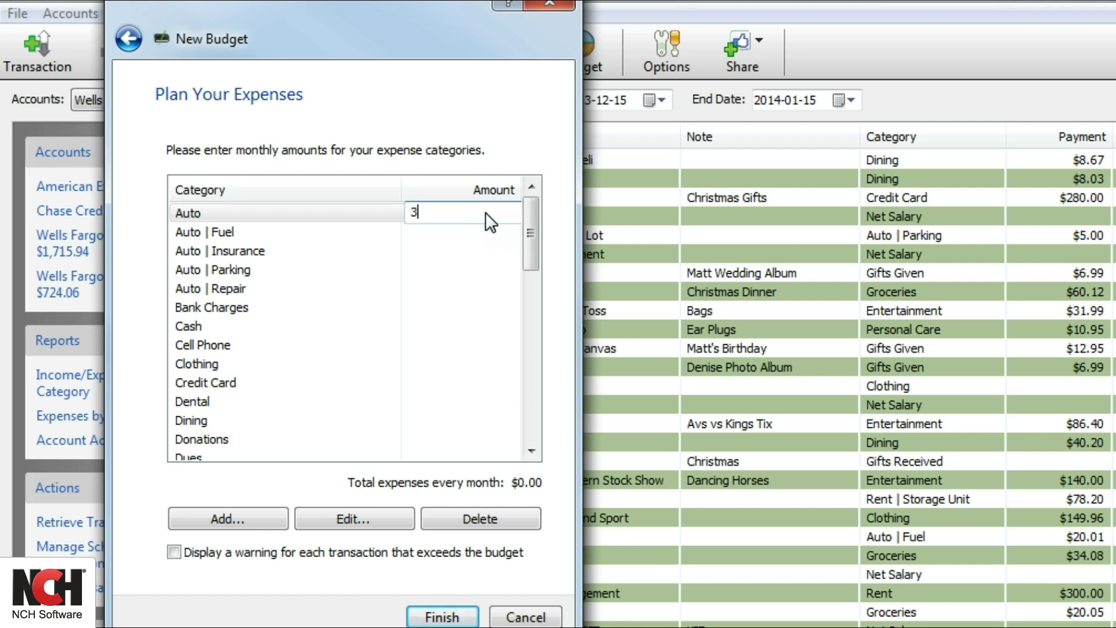
{"action": "type", "text": "300"}
{"action": "key", "text": "Return"}
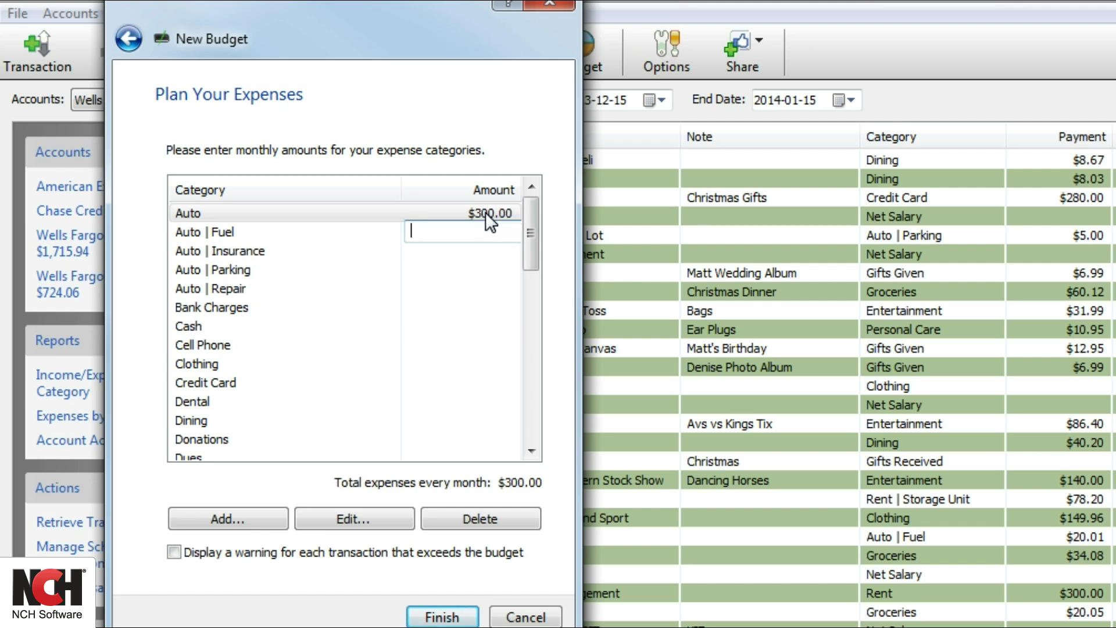
{"action": "type", "text": "100"}
{"action": "key", "text": "Return"}
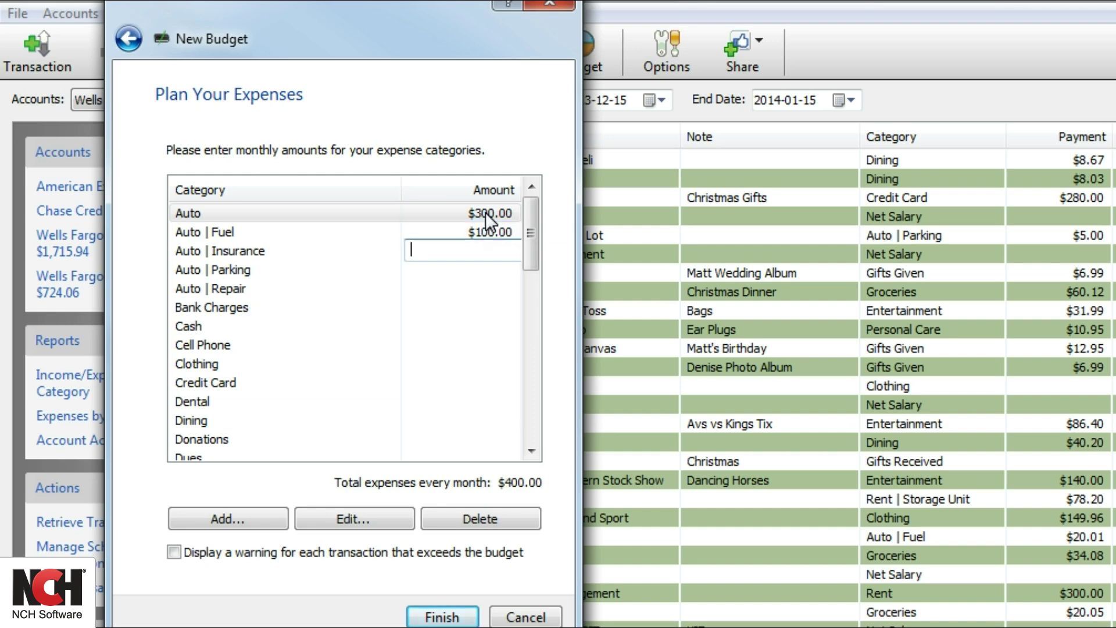
{"action": "type", "text": "5"}
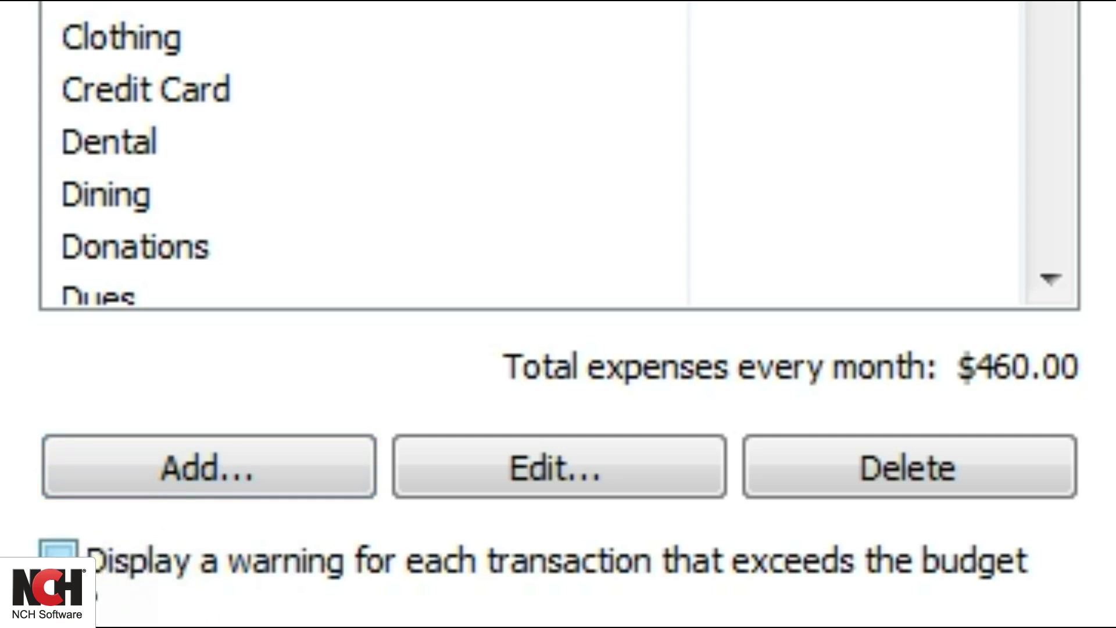
Enable over-budget transaction warnings and test them with a Banana Republic clothing transaction.
{"action": "left_click", "coordinate": [58, 551]}
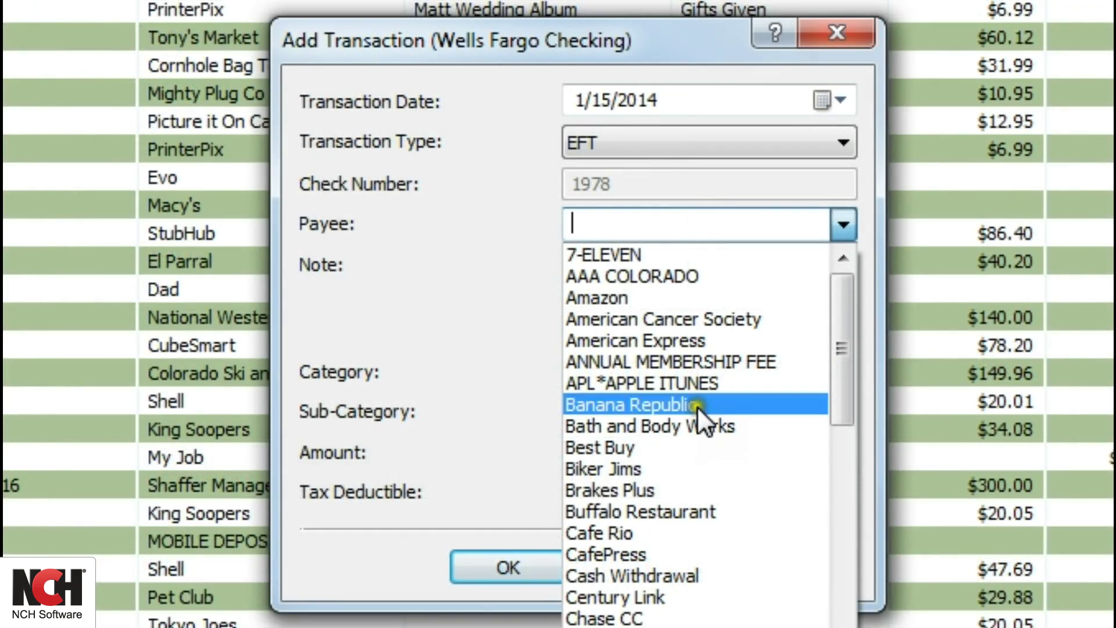
{"action": "left_click", "coordinate": [697, 406]}
{"action": "double_click", "coordinate": [656, 449]}
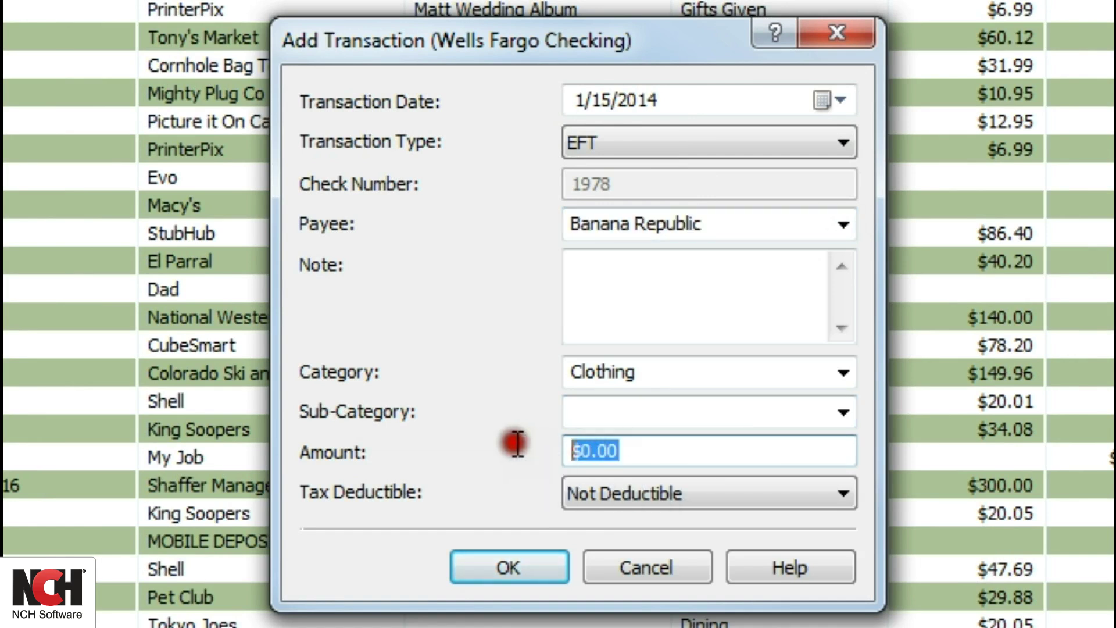
{"action": "type", "text": "20"}
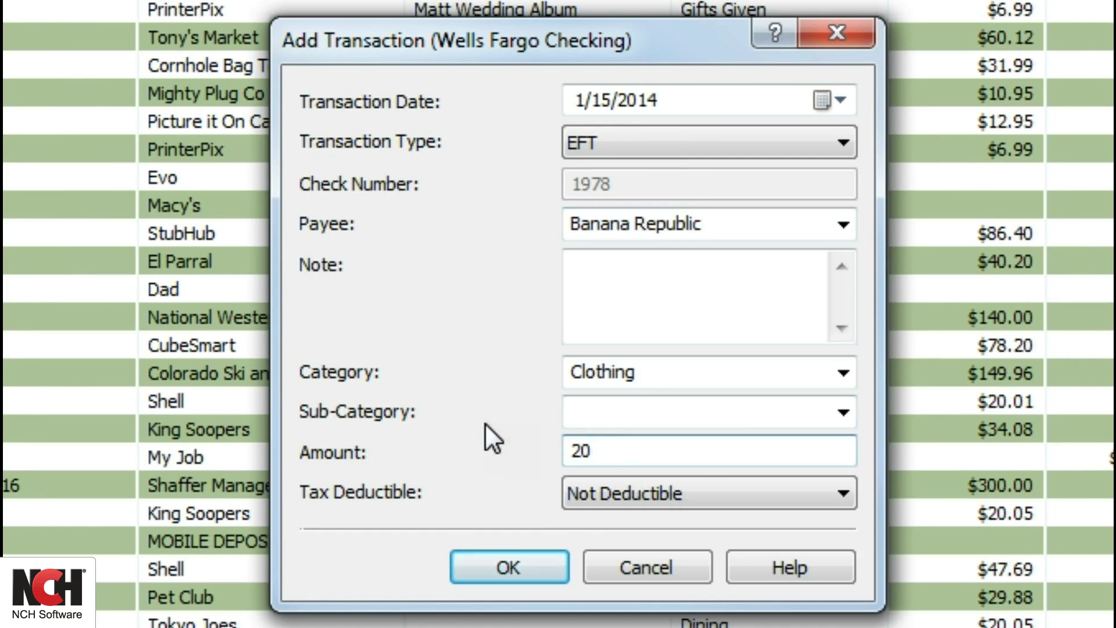
{"action": "left_click", "coordinate": [533, 569]}
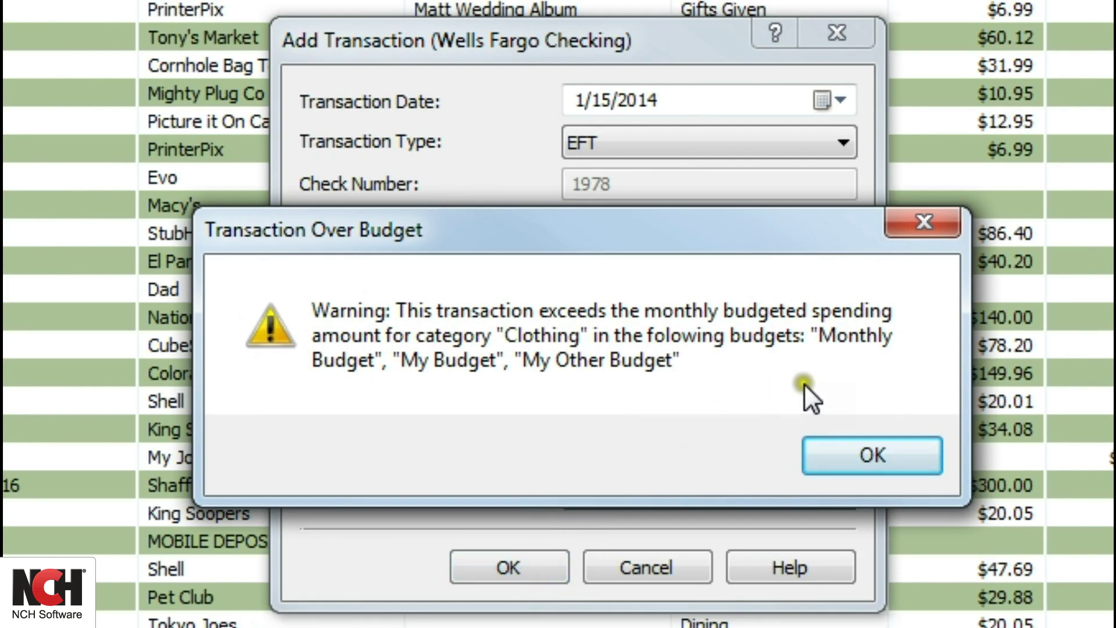
{"action": "left_click", "coordinate": [869, 456]}
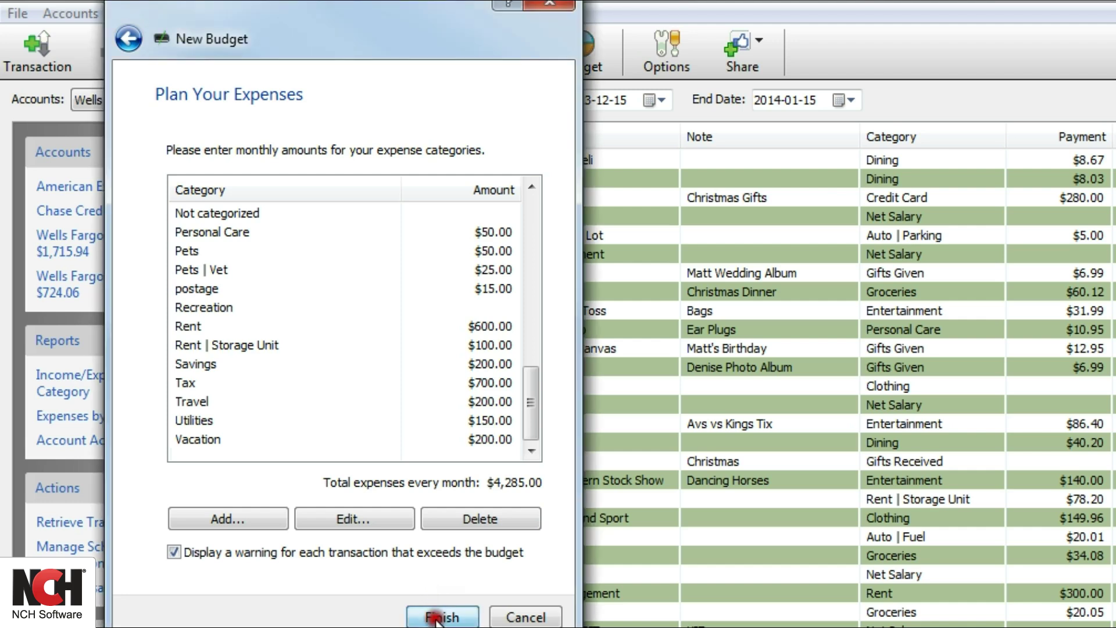
Save My Budget, then select it and Monthly Budget in the budget list.
{"action": "left_click", "coordinate": [442, 618]}
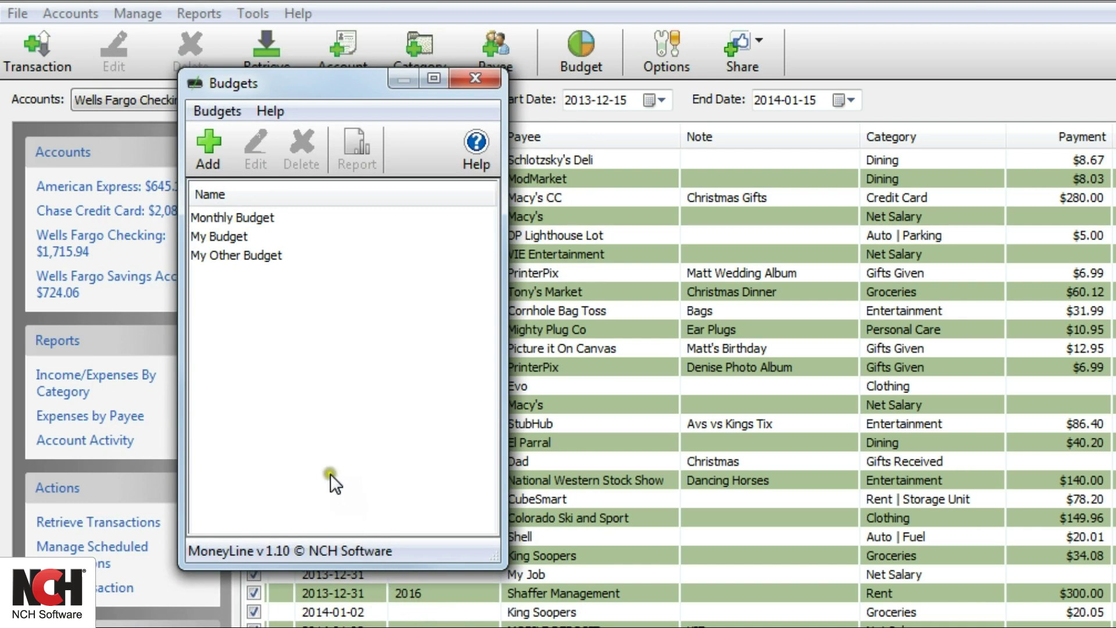
{"action": "left_click", "coordinate": [240, 231]}
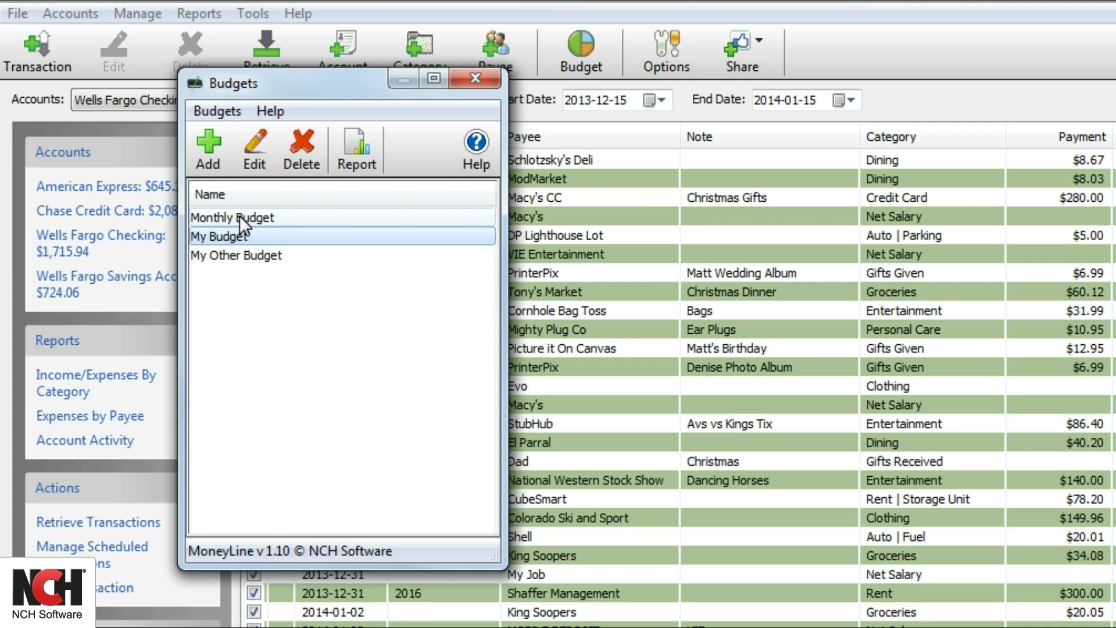
{"action": "left_click", "coordinate": [240, 215]}
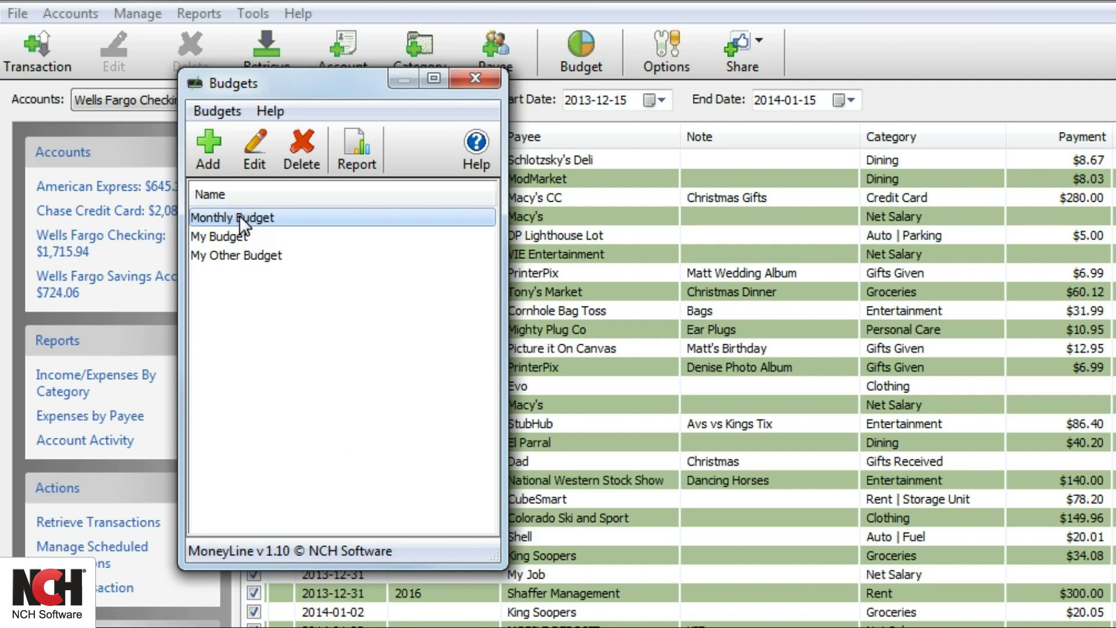
Generate a Monthly Budget report for January 2014 covering all income and expenses.
{"action": "left_click", "coordinate": [354, 152]}
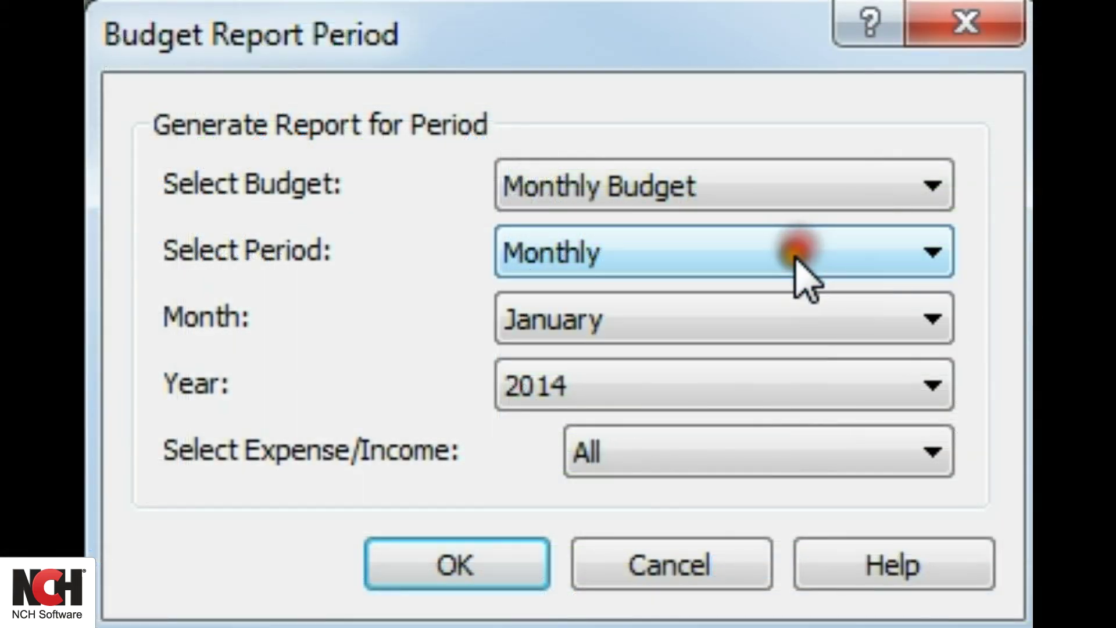
{"action": "left_click", "coordinate": [792, 319]}
{"action": "left_click", "coordinate": [792, 319]}
{"action": "left_click", "coordinate": [792, 387]}
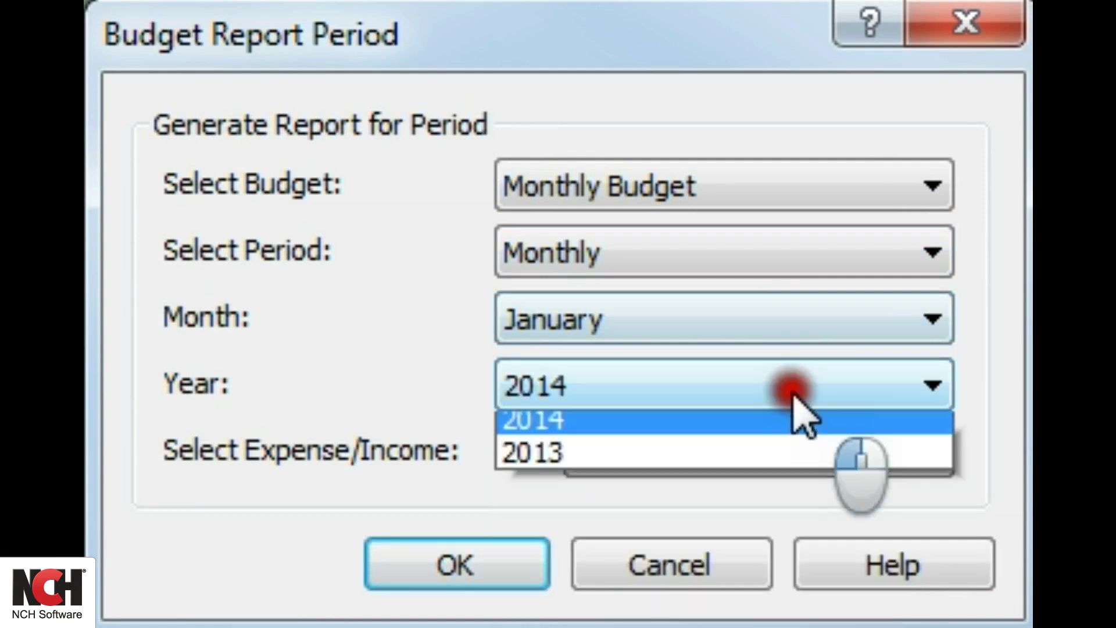
{"action": "left_click", "coordinate": [792, 387]}
{"action": "left_click", "coordinate": [800, 452]}
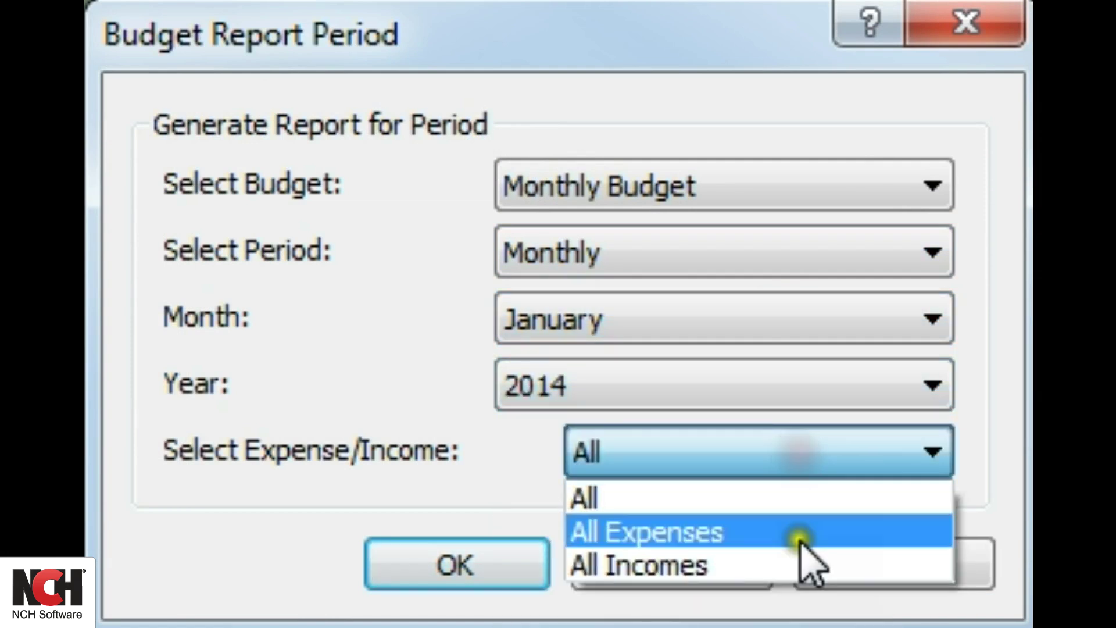
{"action": "left_click", "coordinate": [792, 497]}
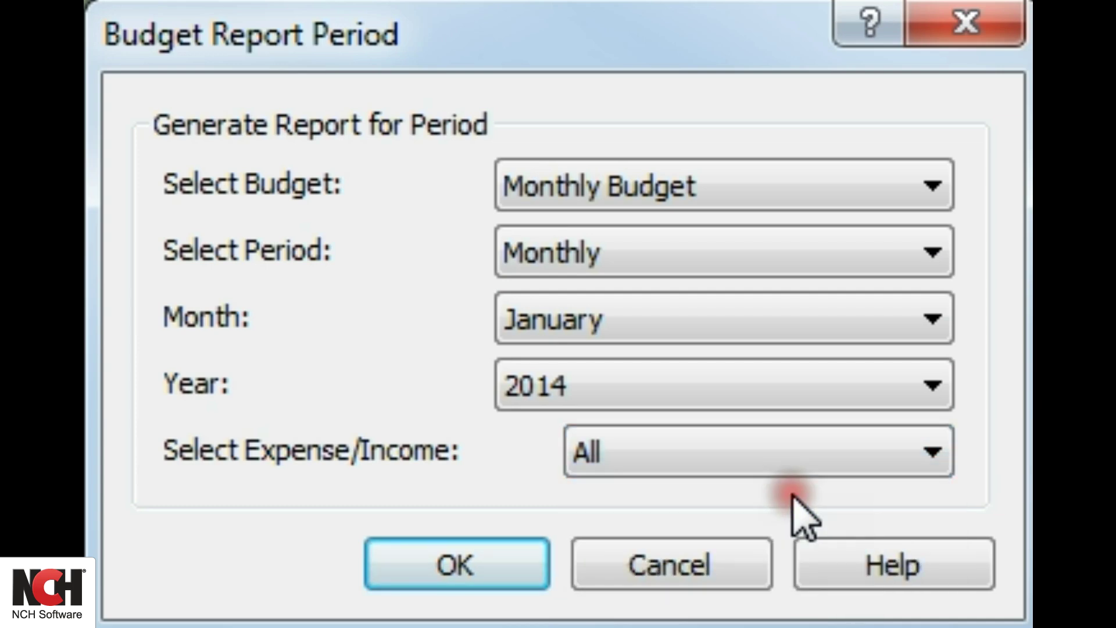
{"action": "left_click", "coordinate": [453, 563]}
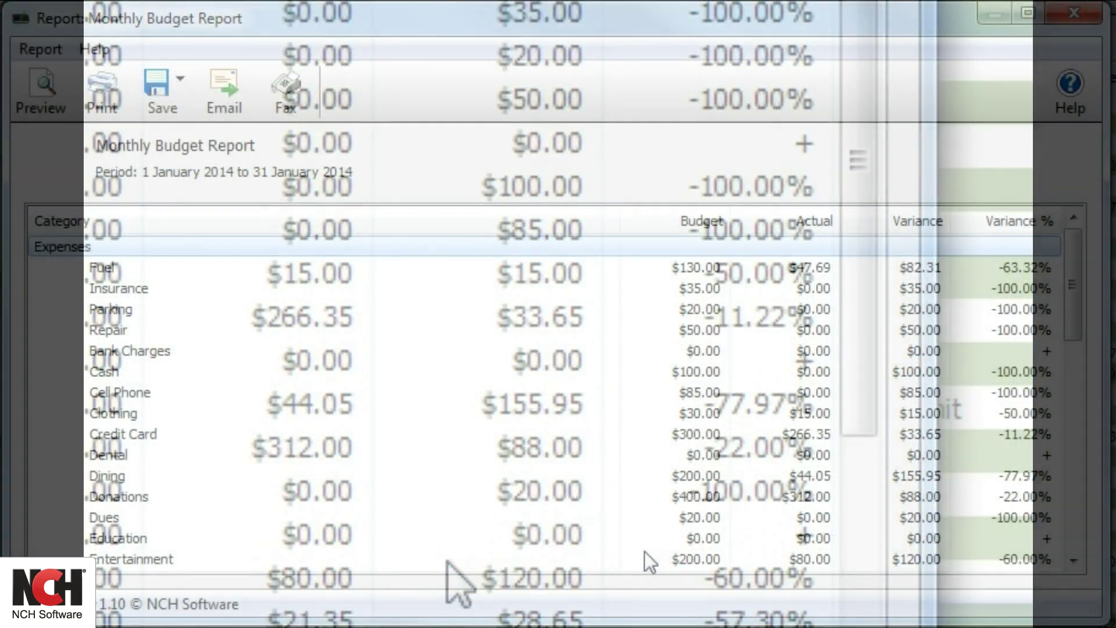